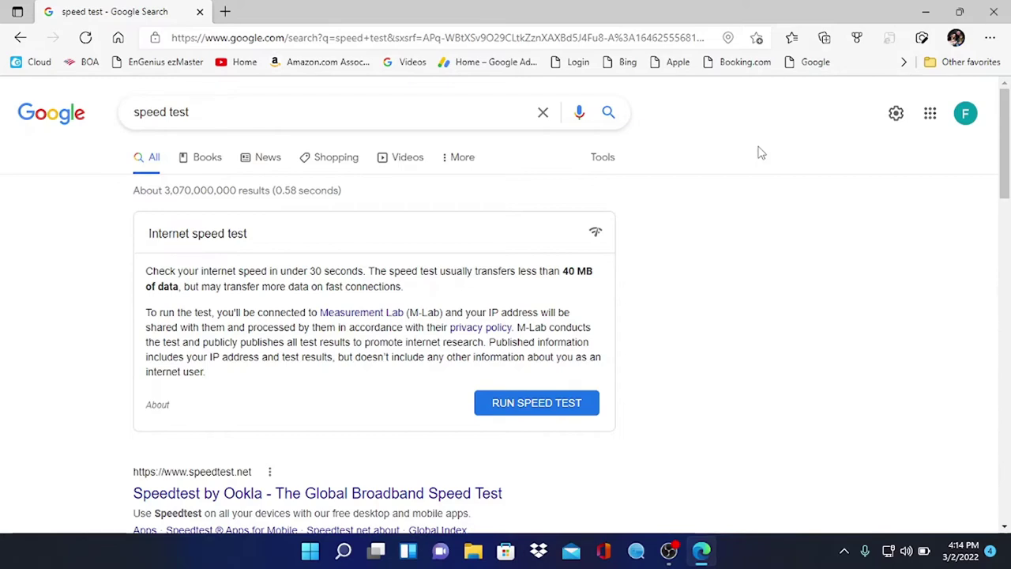
Open the Network & internet page in Windows Settings from the Win+X menu
key("super+x")
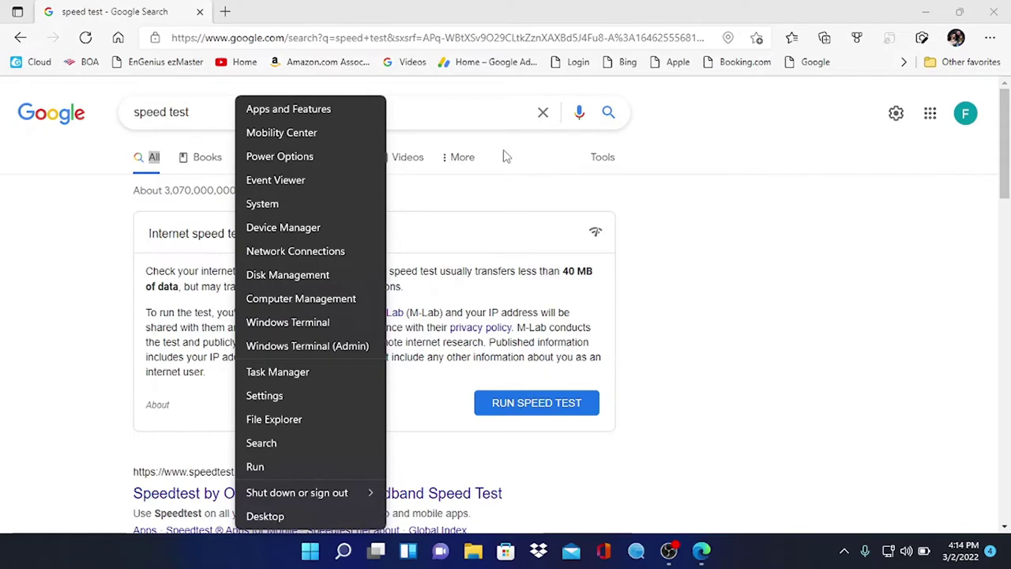
left_click(278, 251)
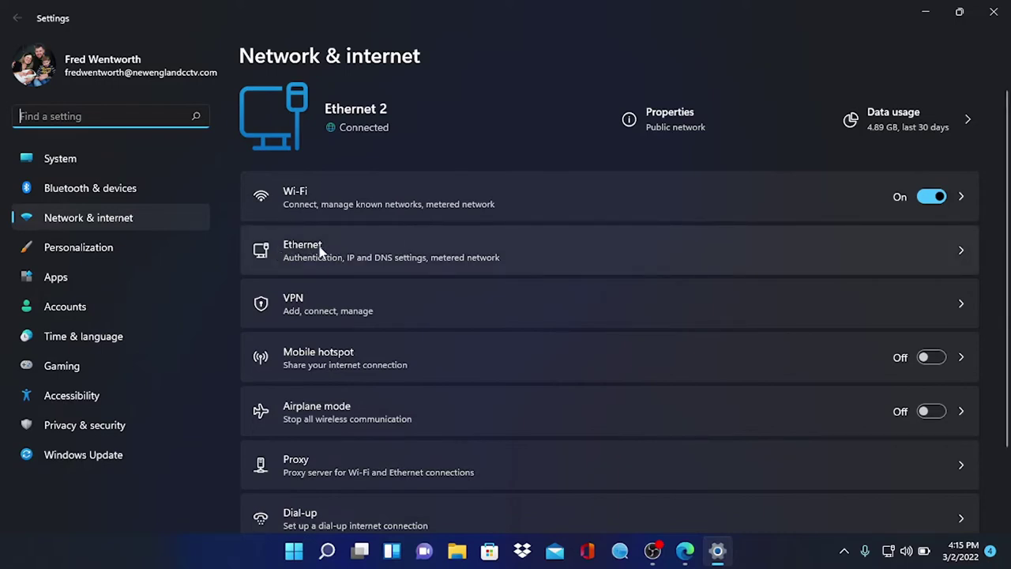
Switch the Ethernet IP assignment to Manual with IPv4 turned on
left_click(308, 251)
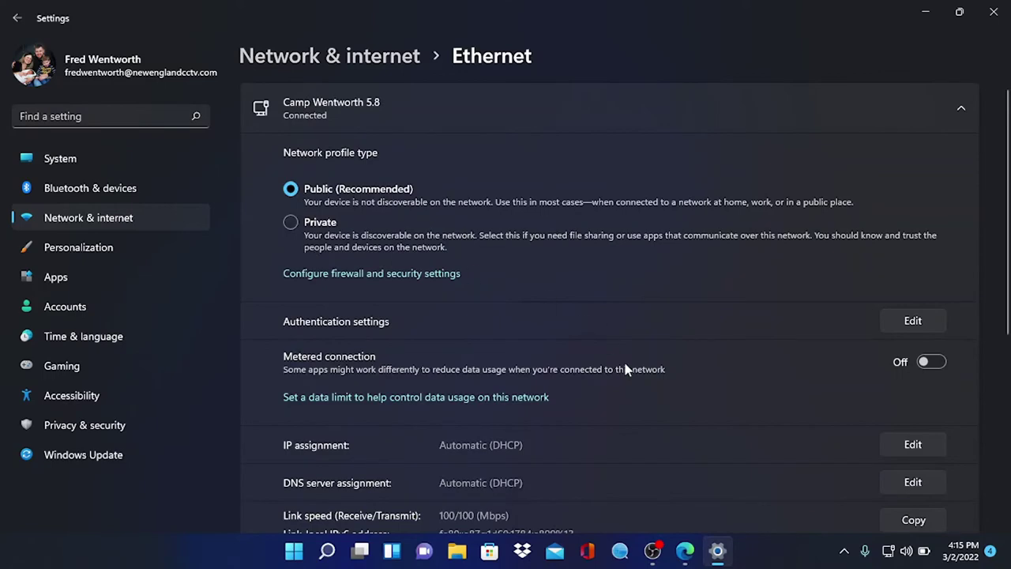
scroll(624, 363, "down", 3)
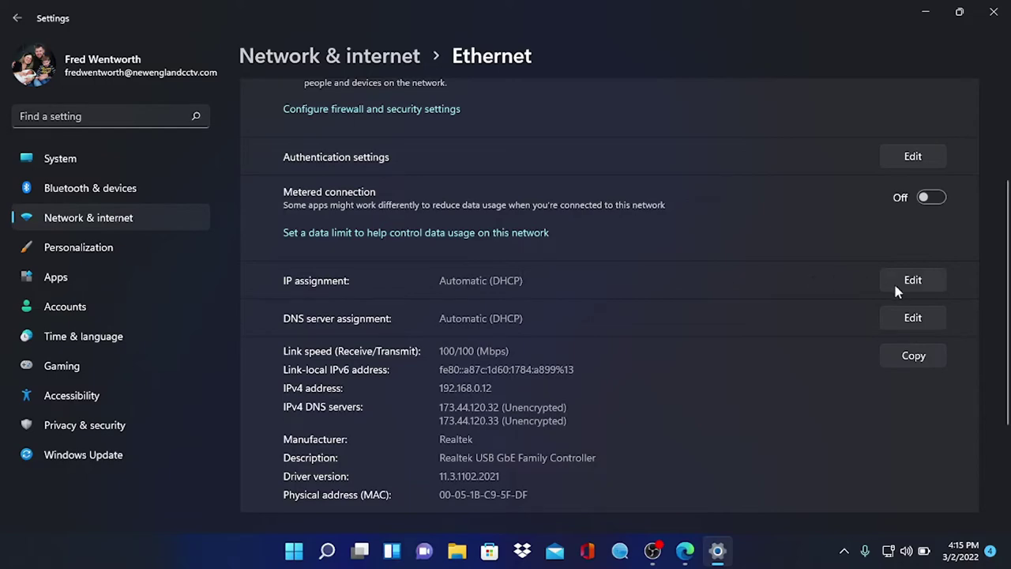
left_click(923, 286)
left_click(549, 247)
left_click(506, 266)
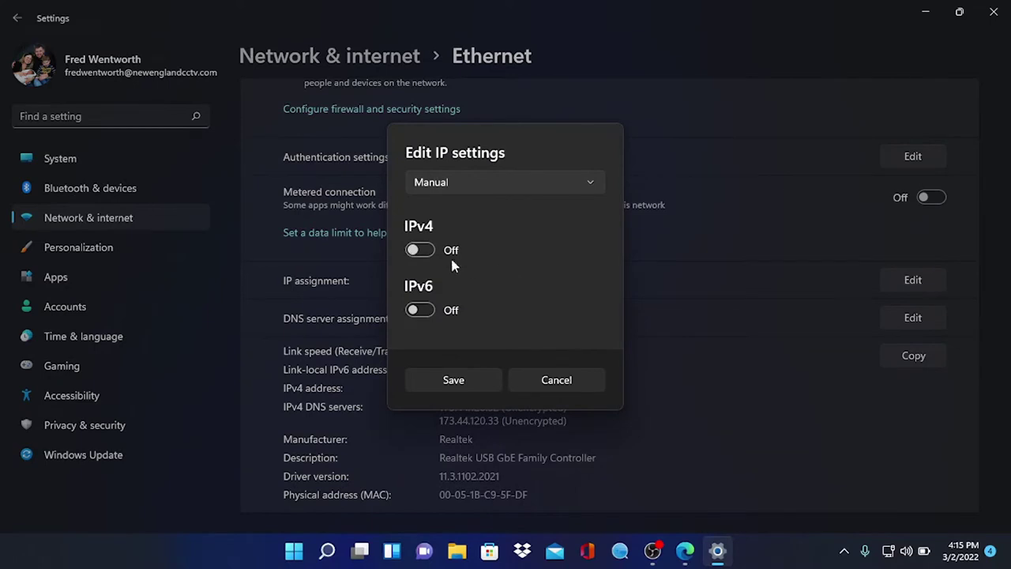
left_click(419, 250)
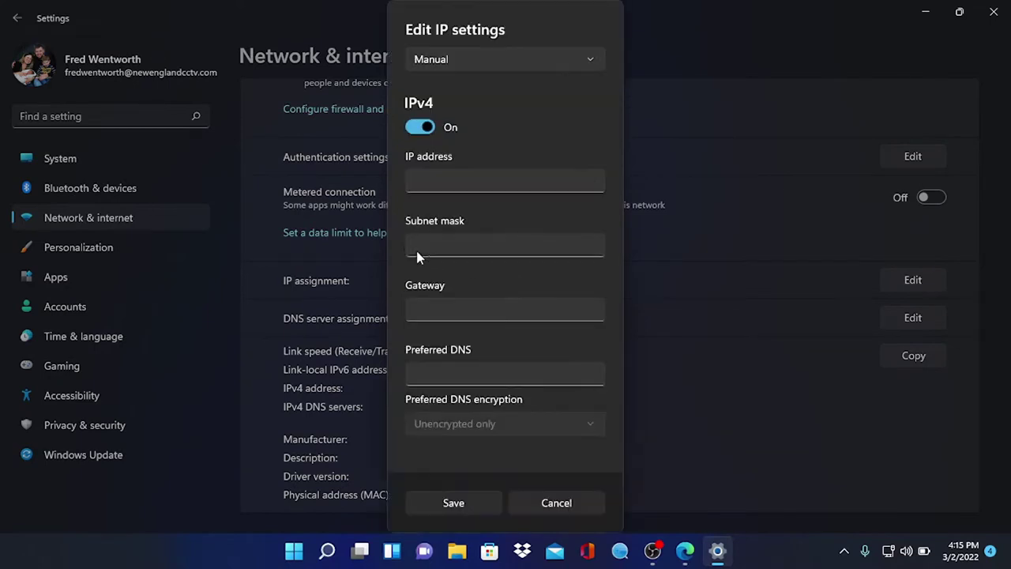
Save IP 192.168.188.200 with mask 255.255.255.0 and return to Edge
left_click(427, 177)
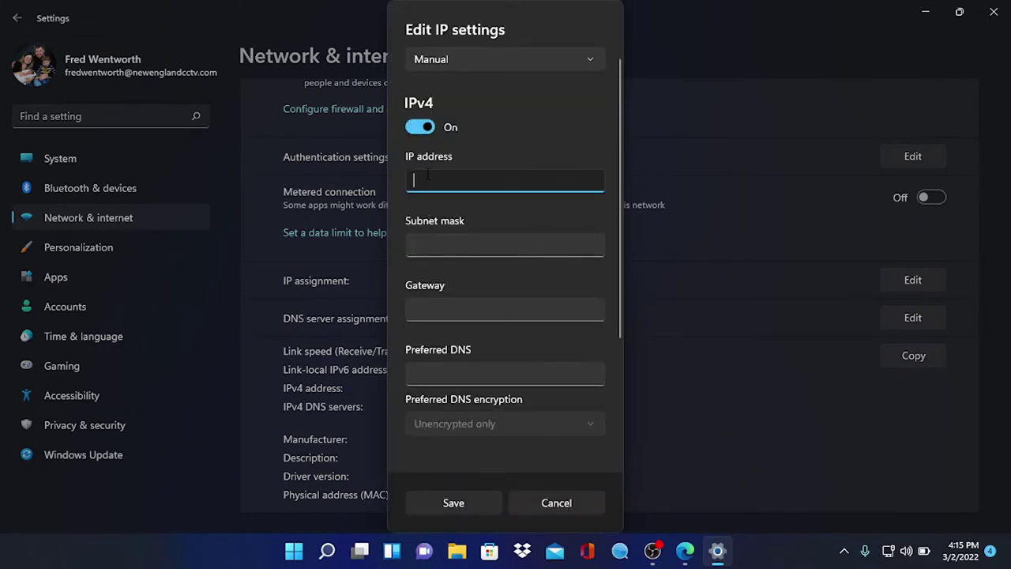
type("192.1")
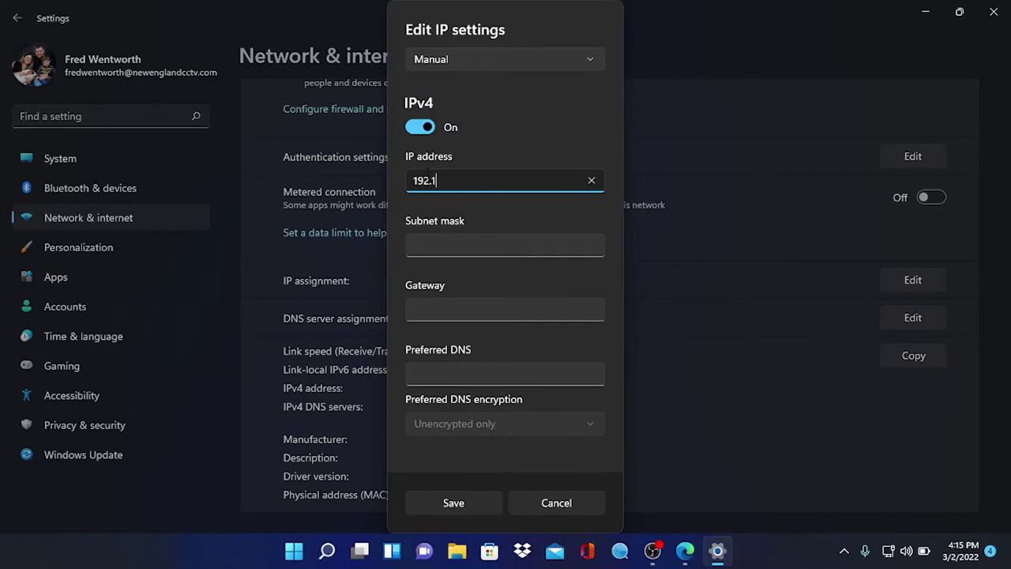
type("68.188.200")
left_click(451, 240)
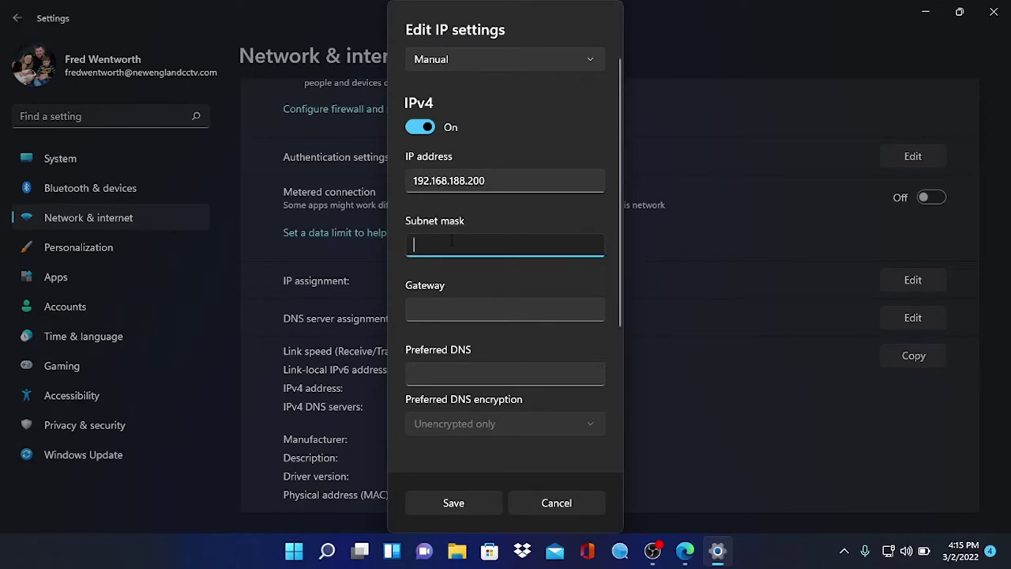
type("255.2")
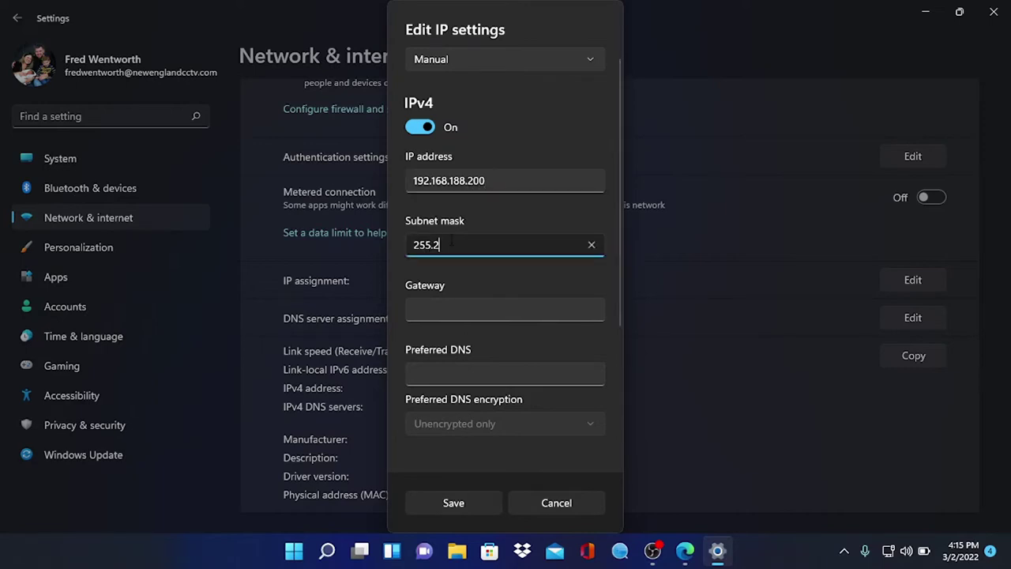
type("55.255.0")
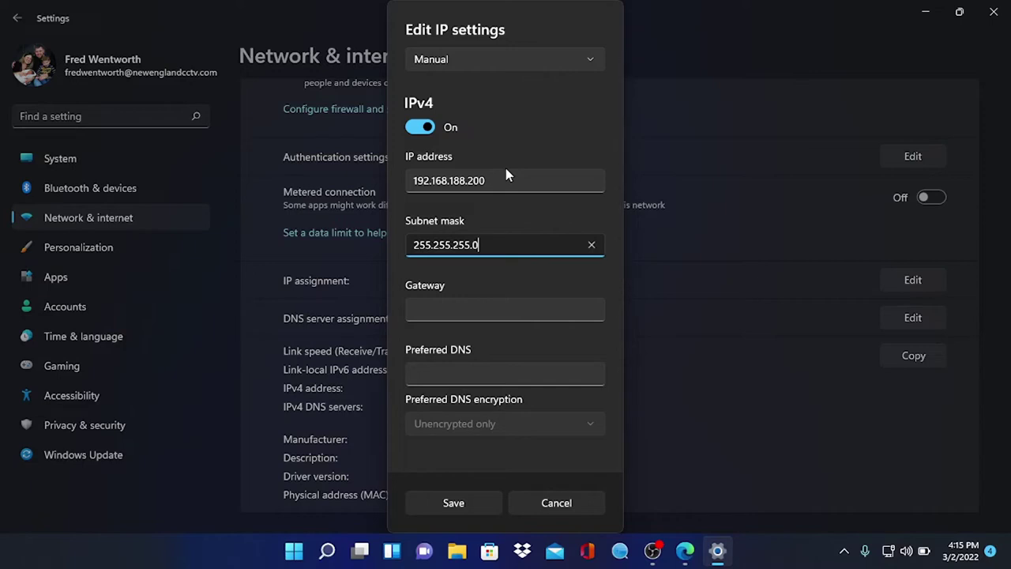
left_click(447, 499)
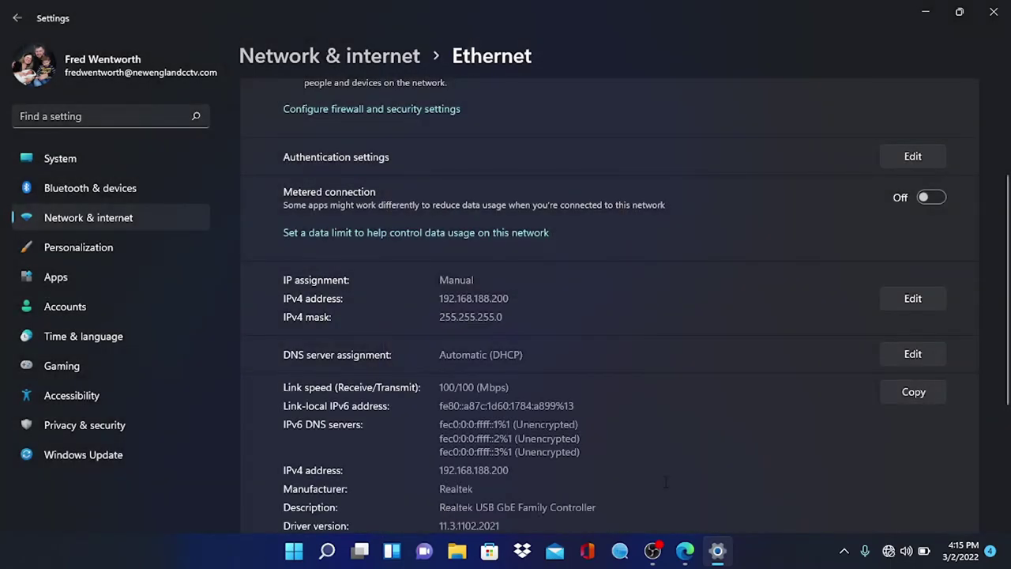
left_click(685, 550)
Load the bridge at 192.168.188.253 and log in with the admin password
left_click(291, 40)
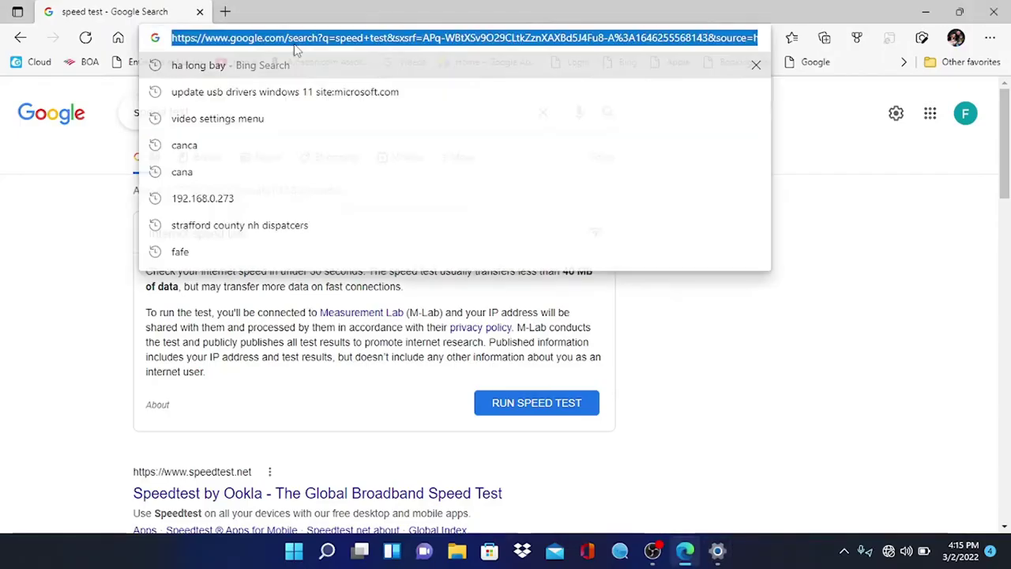
type("192.168")
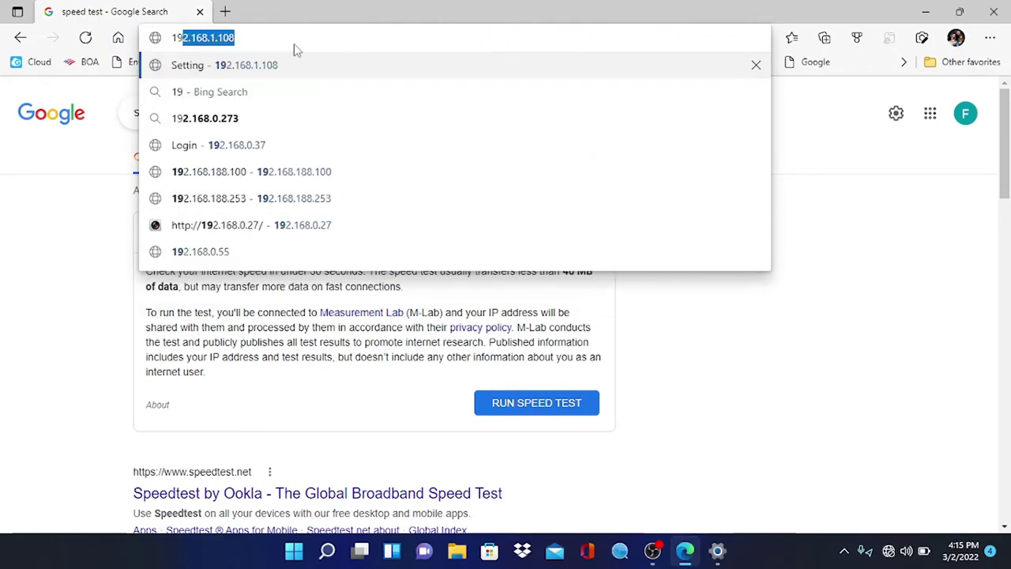
type(".")
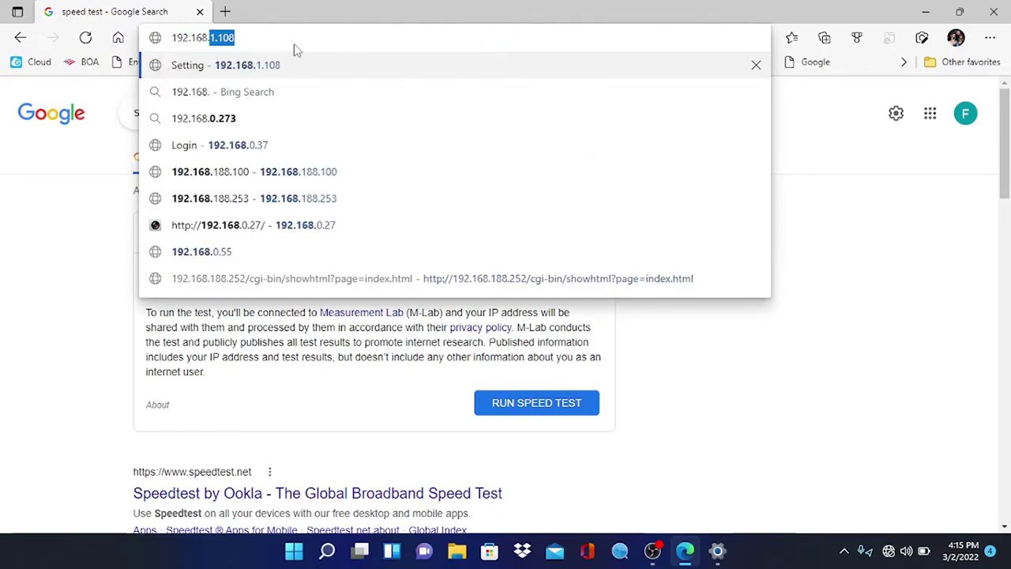
type("188.253")
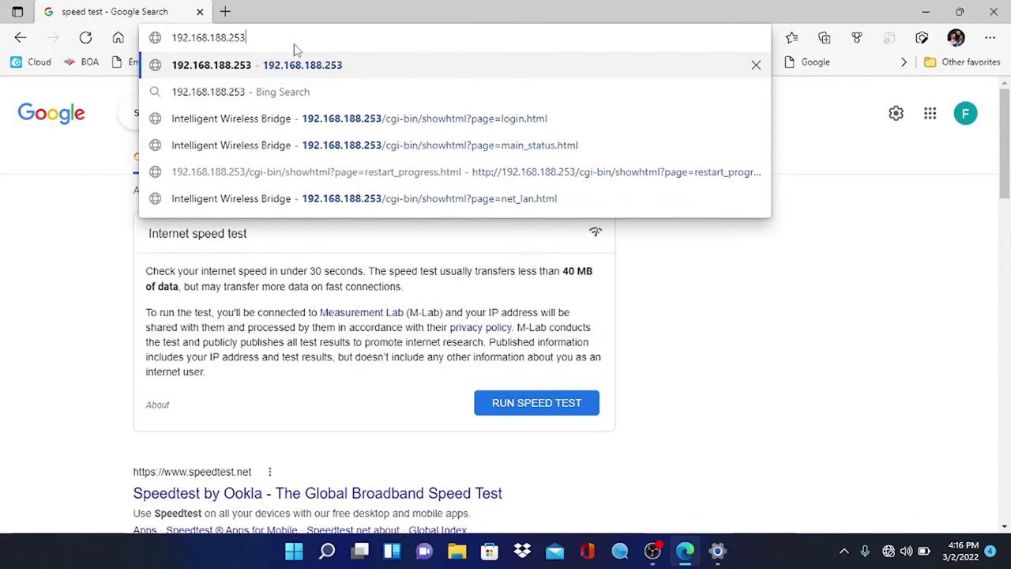
key("Return")
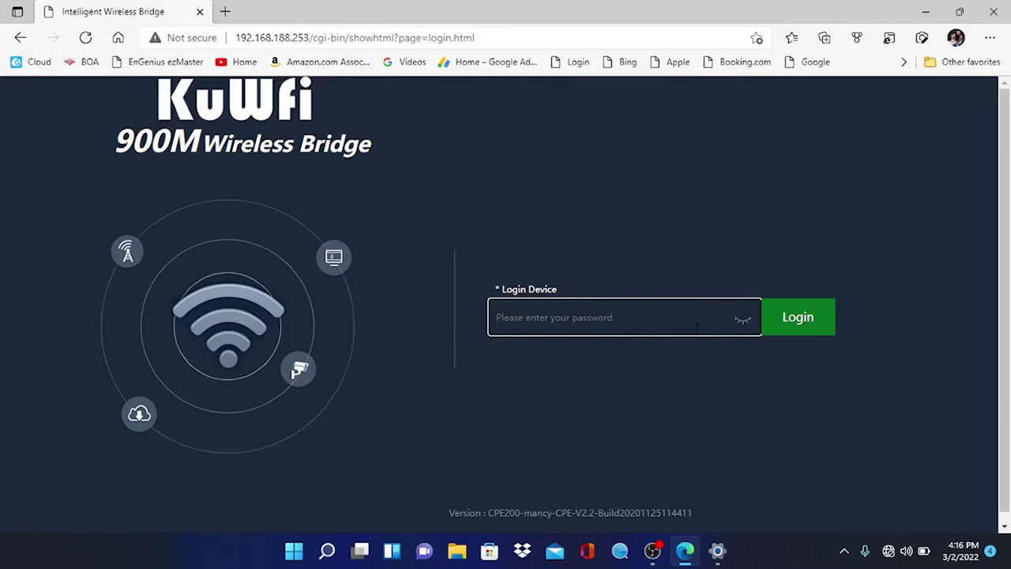
type("admin")
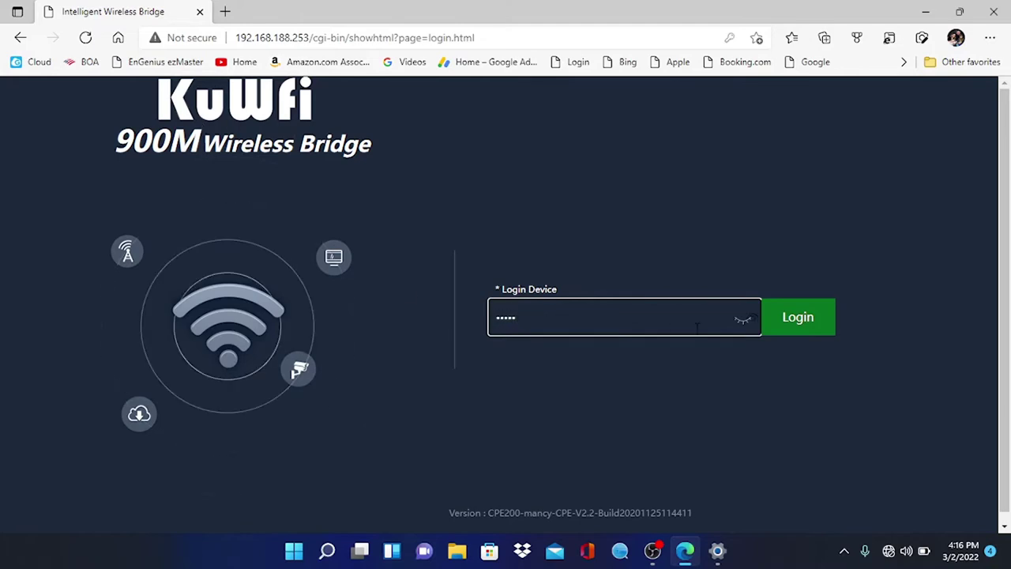
left_click(794, 316)
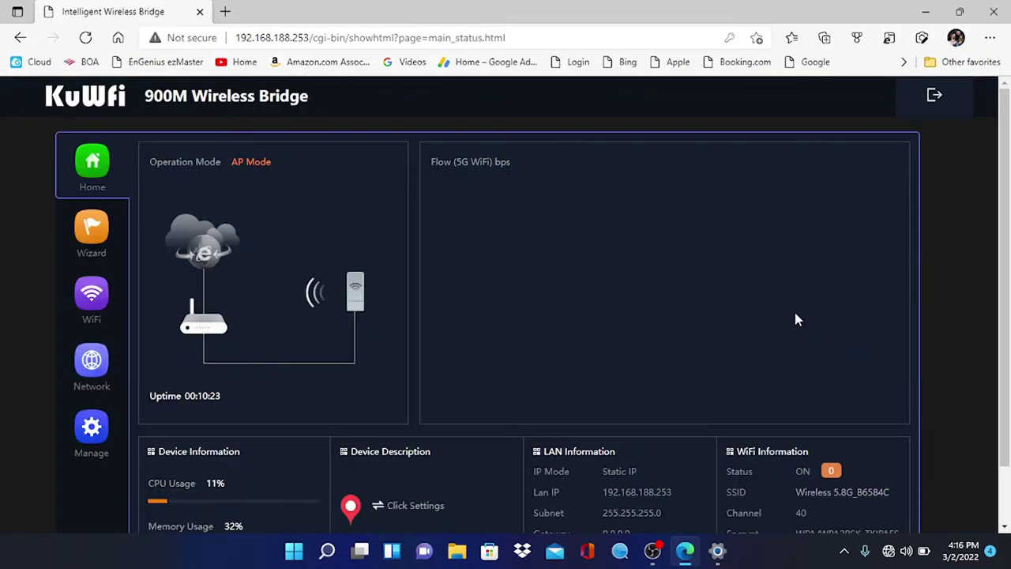
Look over the status and Wizard pages, then reach the 5G WiFi basic settings
scroll(621, 300, "down", 2)
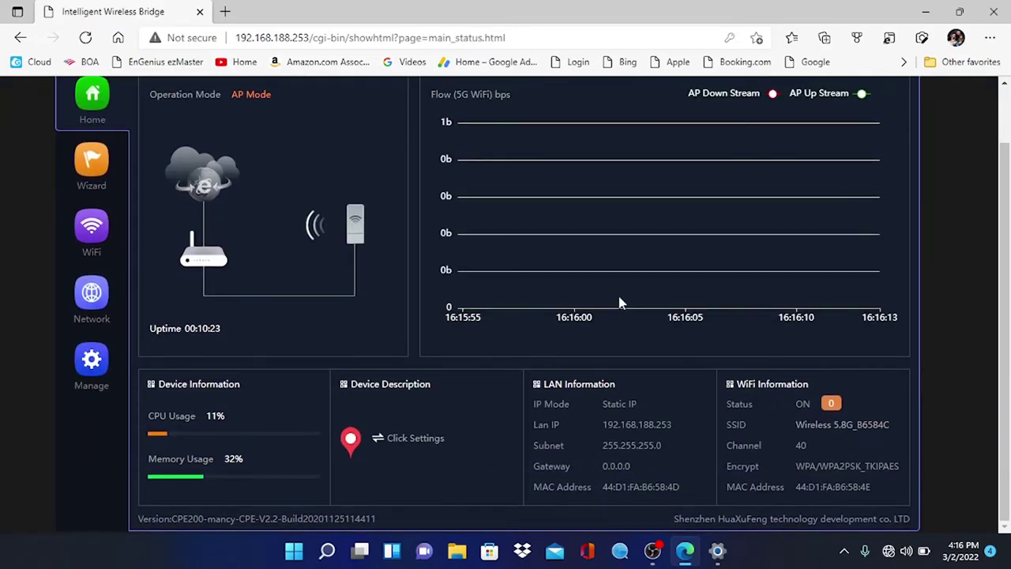
scroll(620, 303, "up", 2)
scroll(620, 303, "down", 2)
scroll(619, 302, "up", 2)
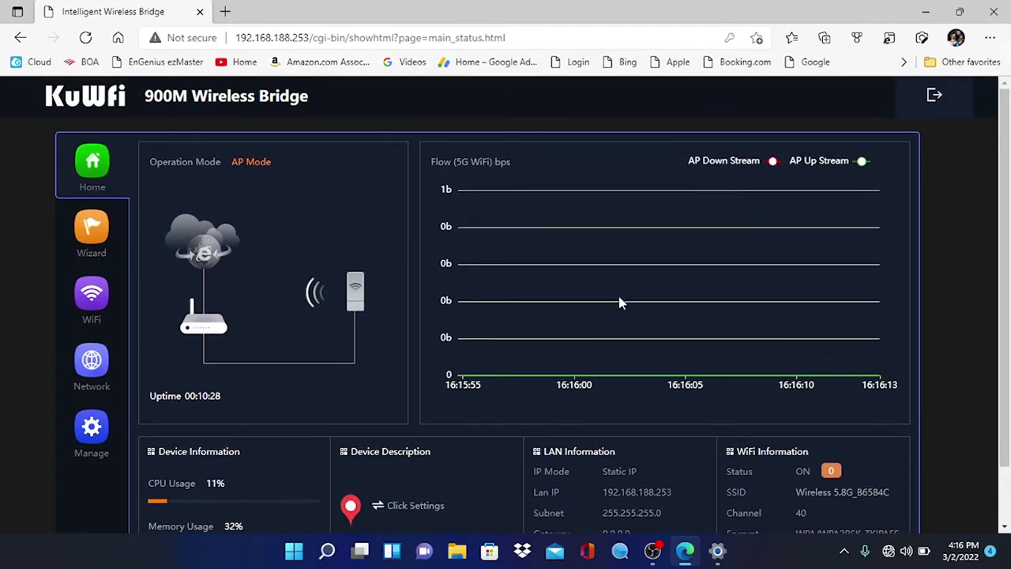
left_click(95, 235)
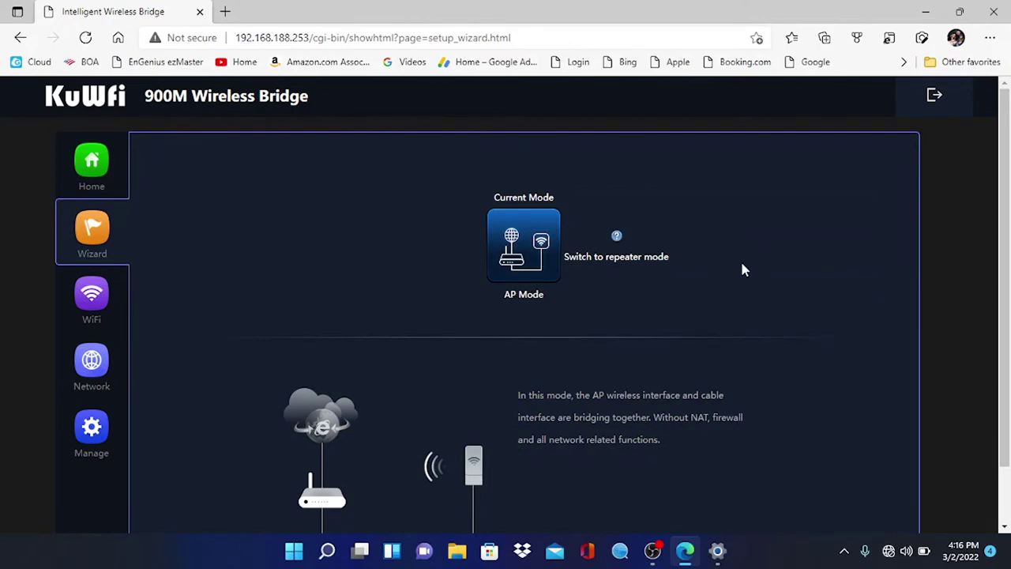
scroll(742, 269, "down", 1)
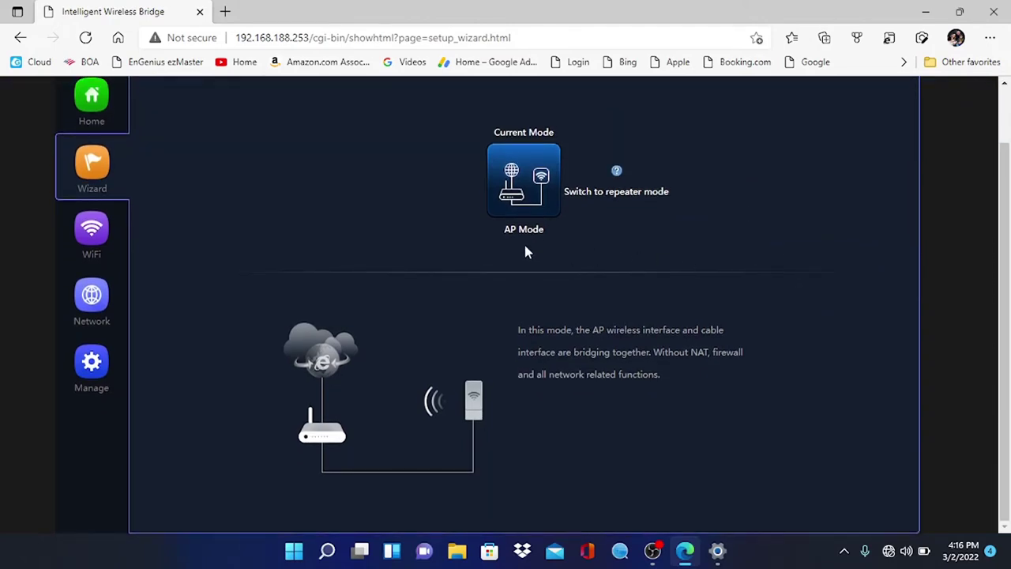
left_click(97, 232)
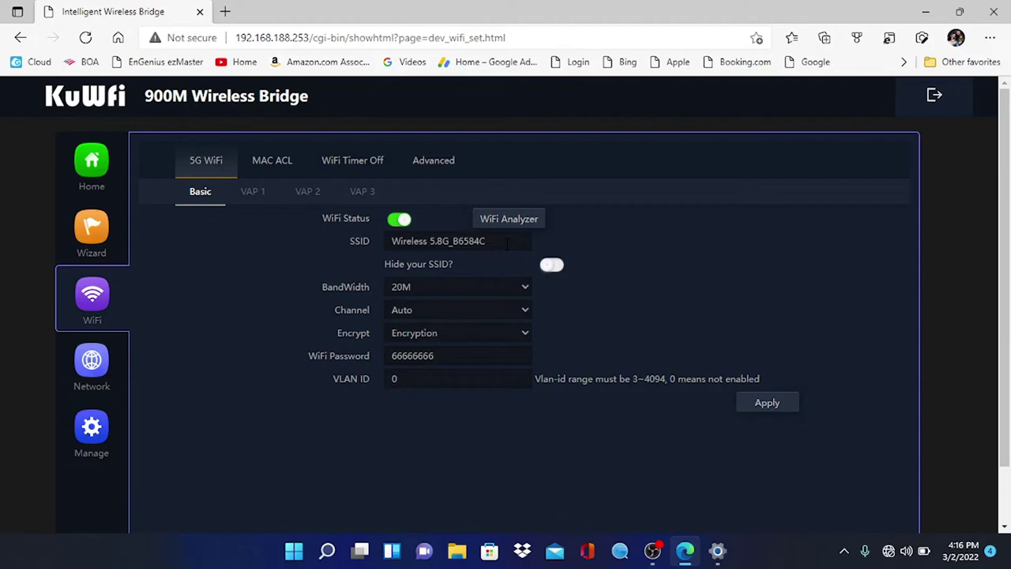
Change the SSID to 'House WiFi' and clear the old WiFi password
left_click_drag(506, 243, 347, 235)
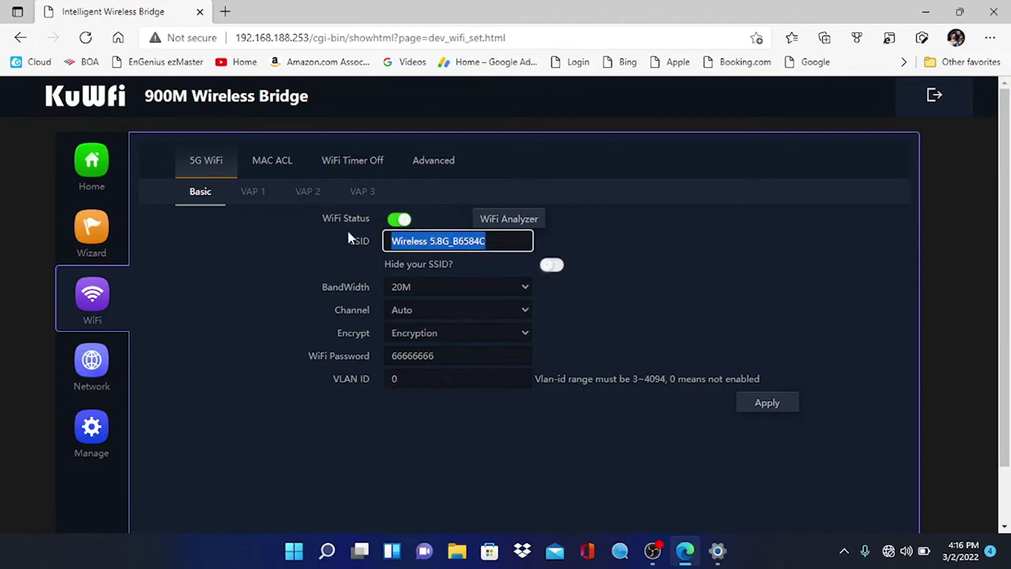
type("House WiFi")
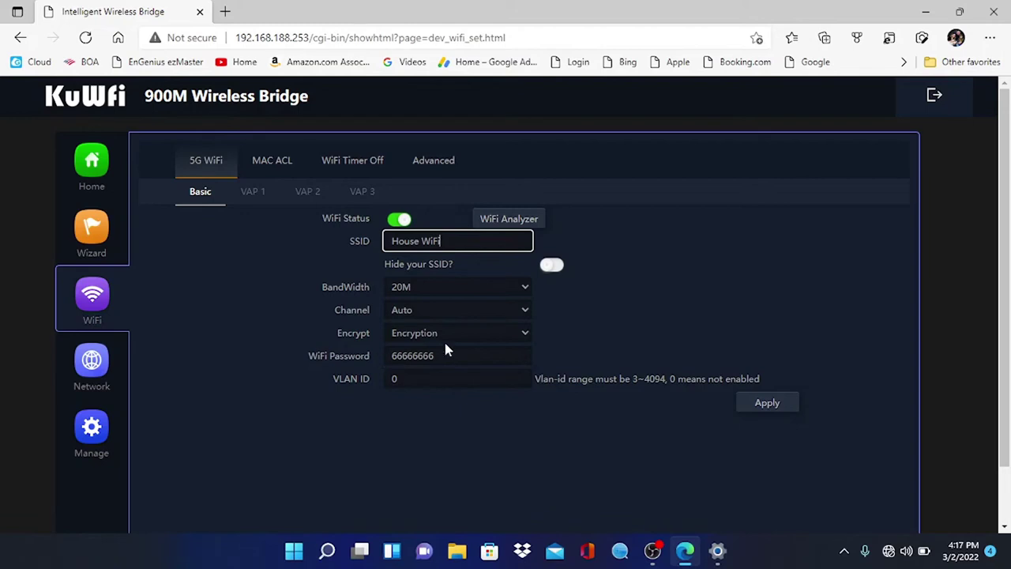
left_click_drag(439, 355, 266, 358)
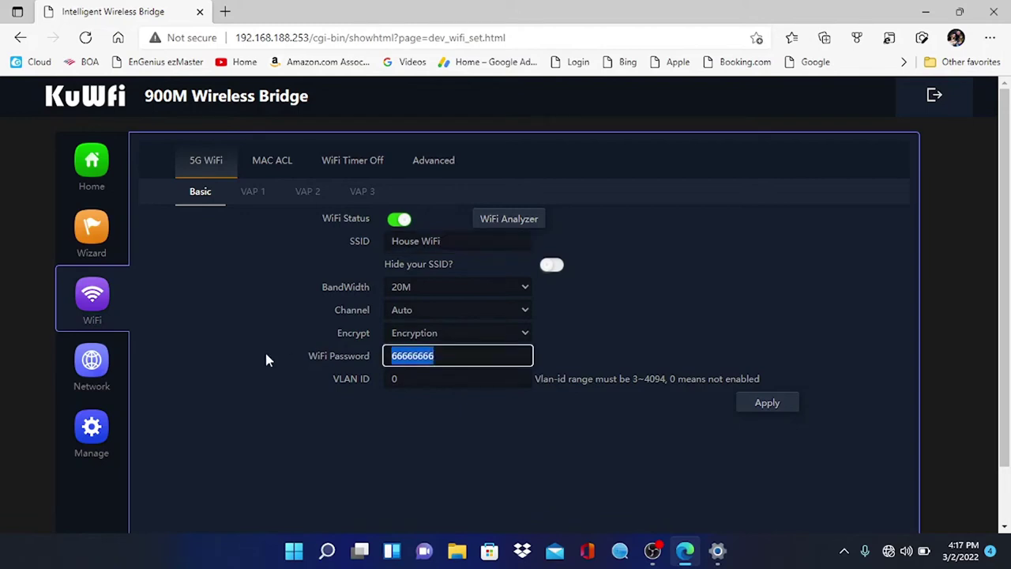
key("BackSpace")
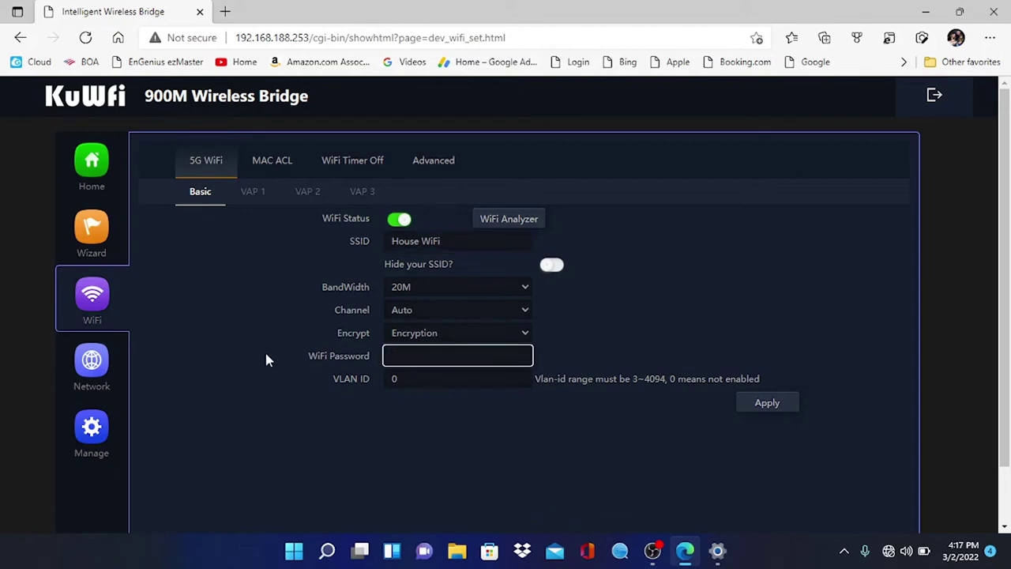
left_click(93, 361)
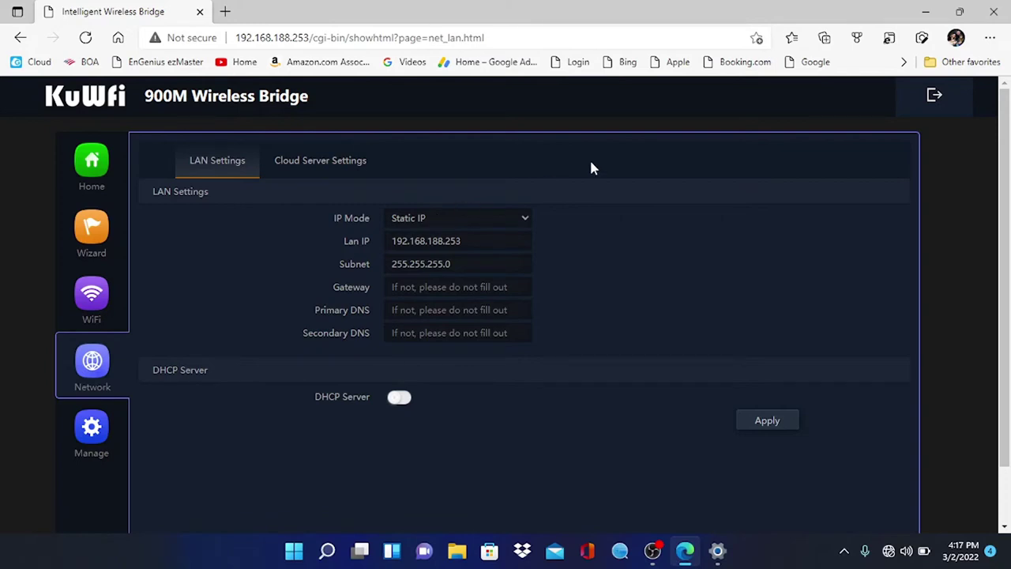
Try setting LAN IP mode to Get IP From Gateway; after reload it stays Static IP
left_click(477, 218)
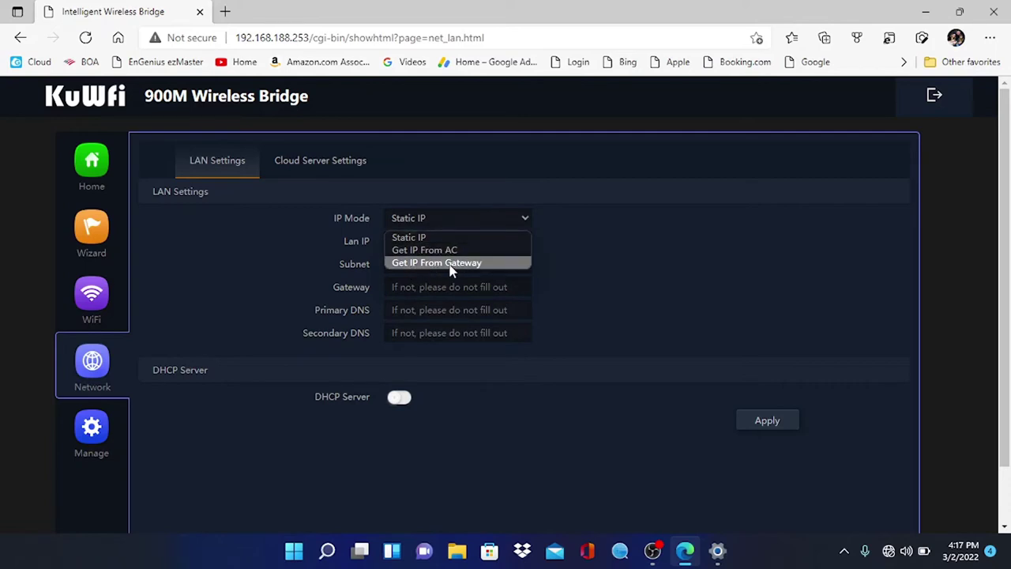
left_click(500, 265)
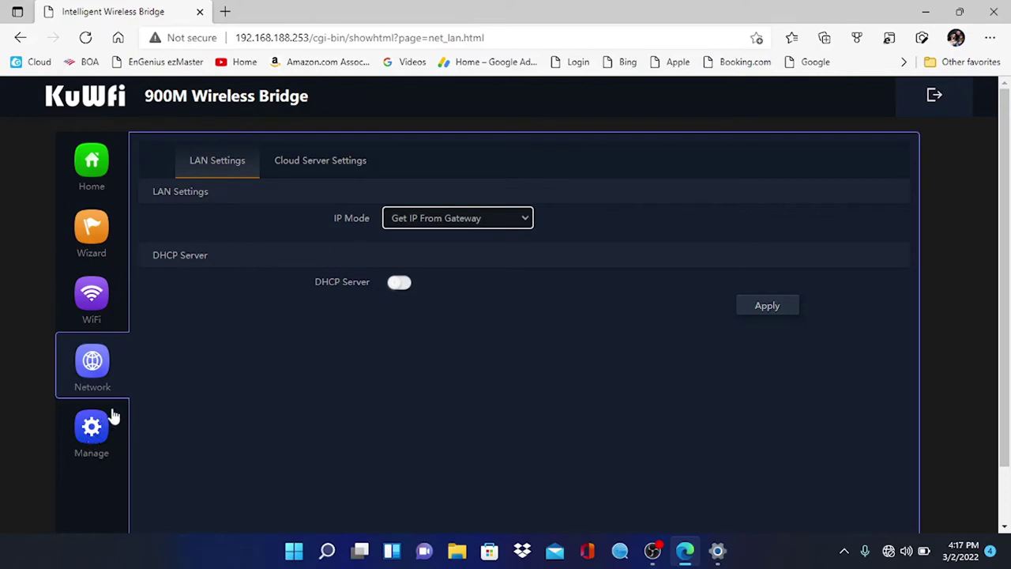
left_click(93, 361)
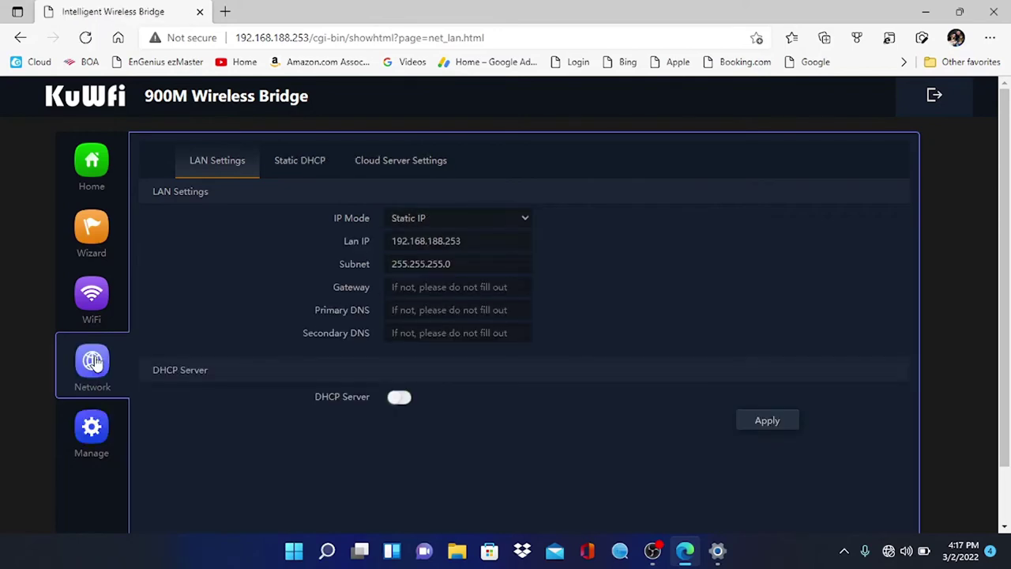
left_click(94, 299)
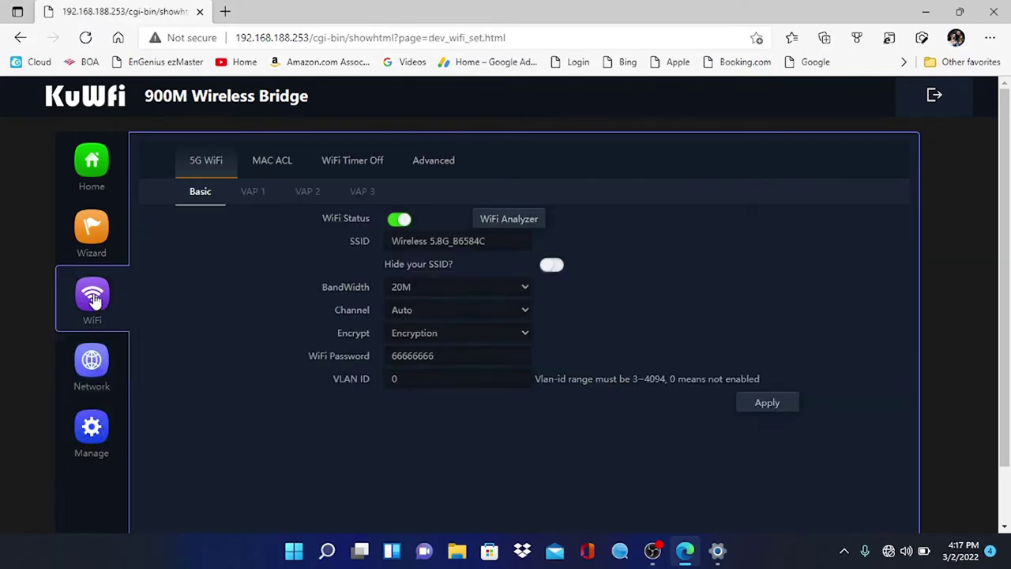
In advanced WiFi settings, set Country Region to U.S.A and 5G Mode to 11AC
left_click(447, 160)
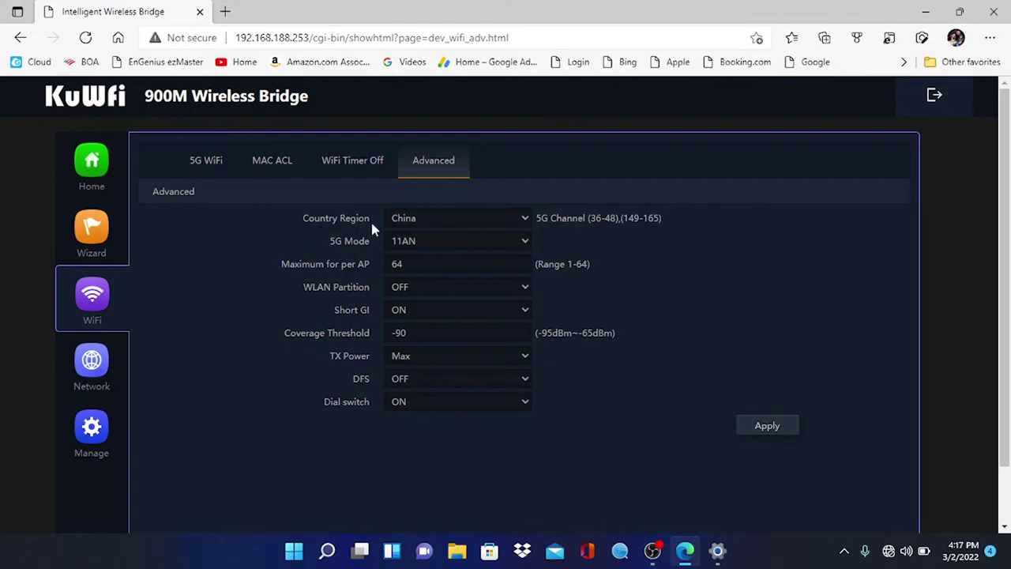
left_click(414, 225)
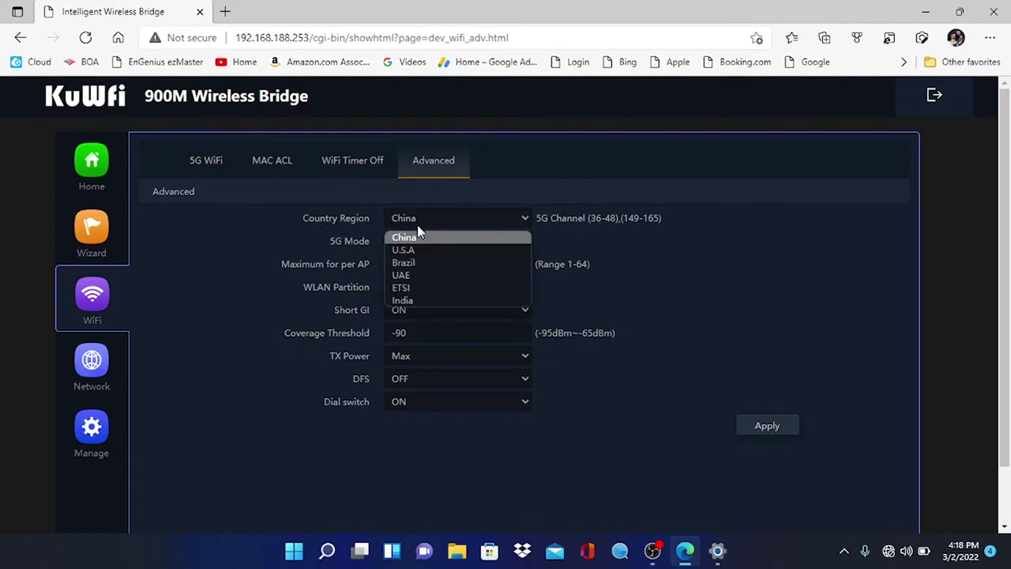
left_click(419, 249)
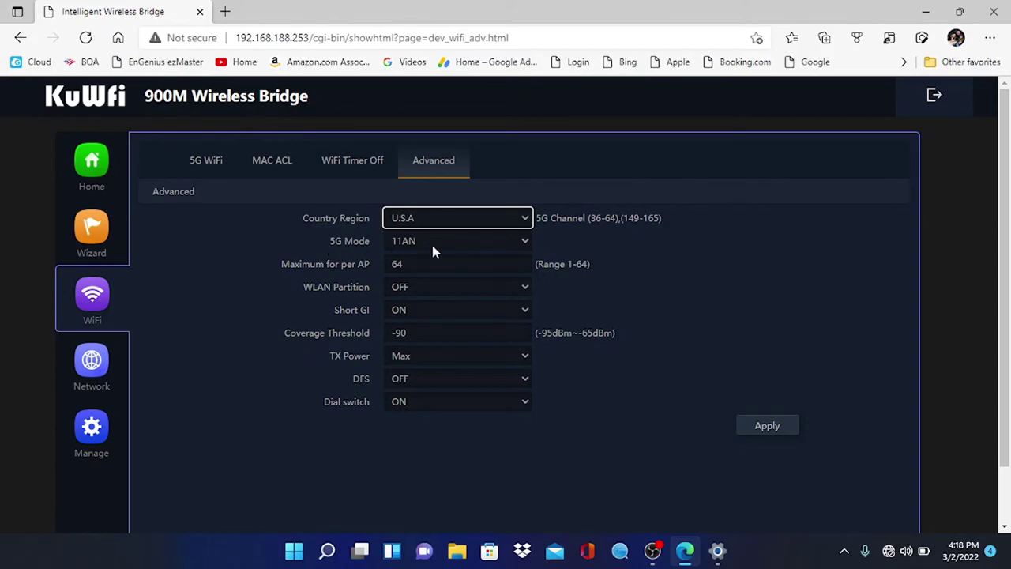
left_click(433, 244)
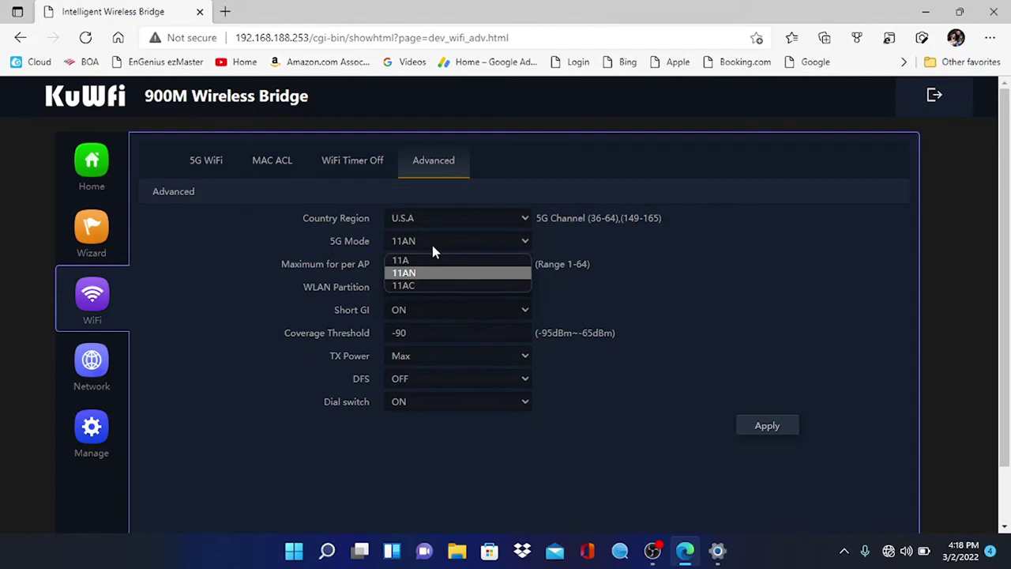
left_click(429, 286)
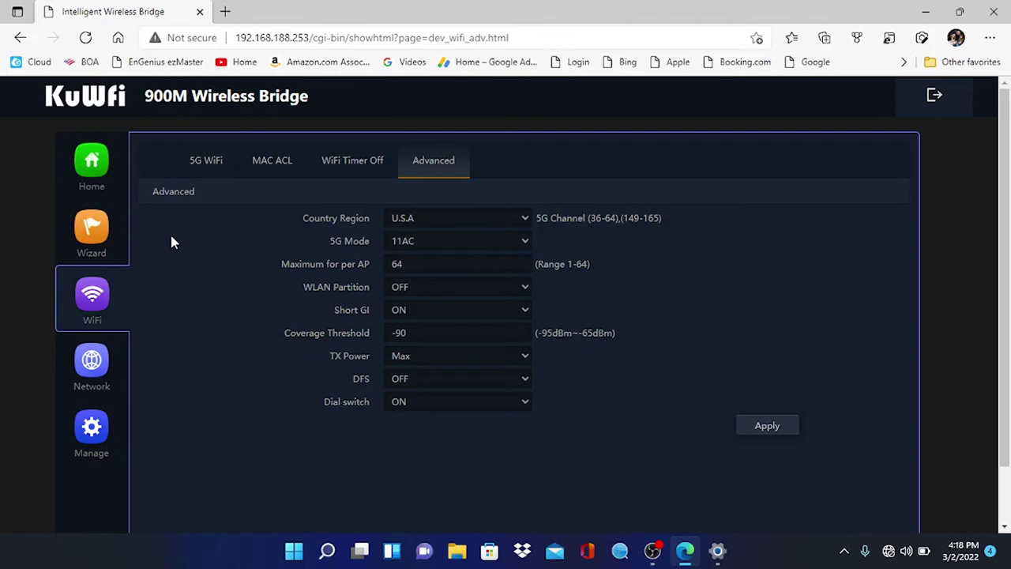
left_click(95, 426)
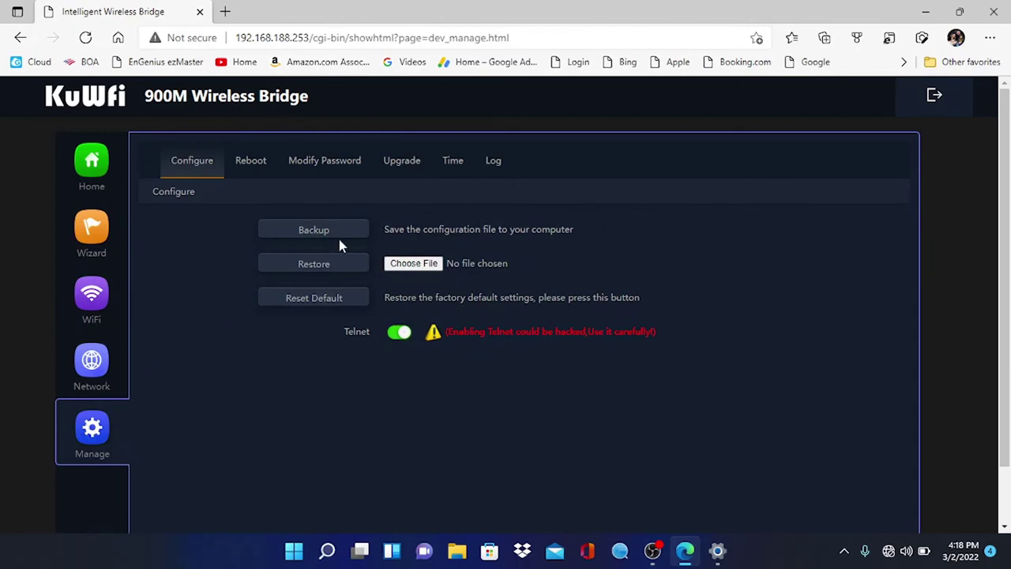
Schedule the bridge to reboot everyday at 23:00
left_click(262, 165)
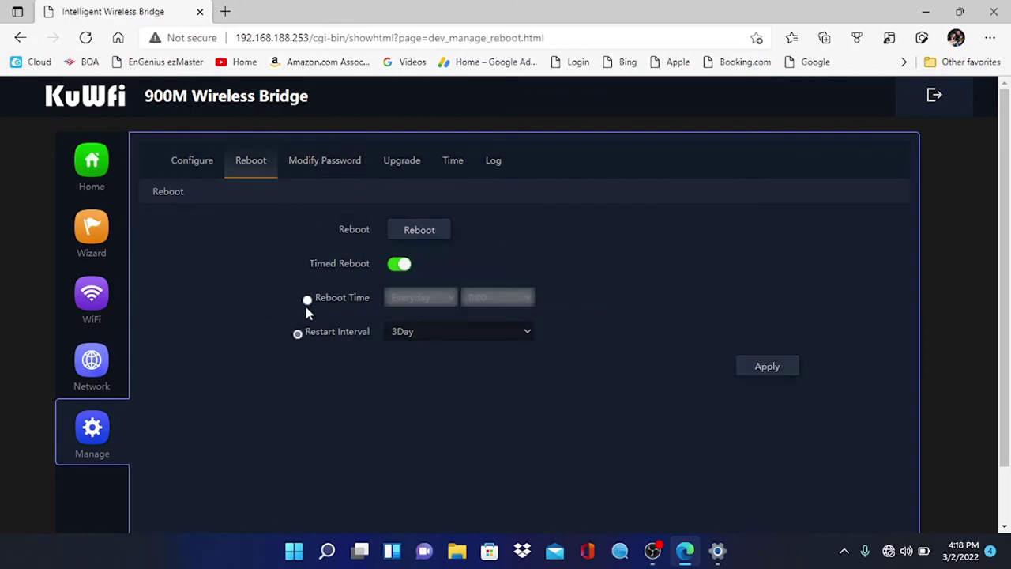
left_click(305, 302)
left_click(513, 303)
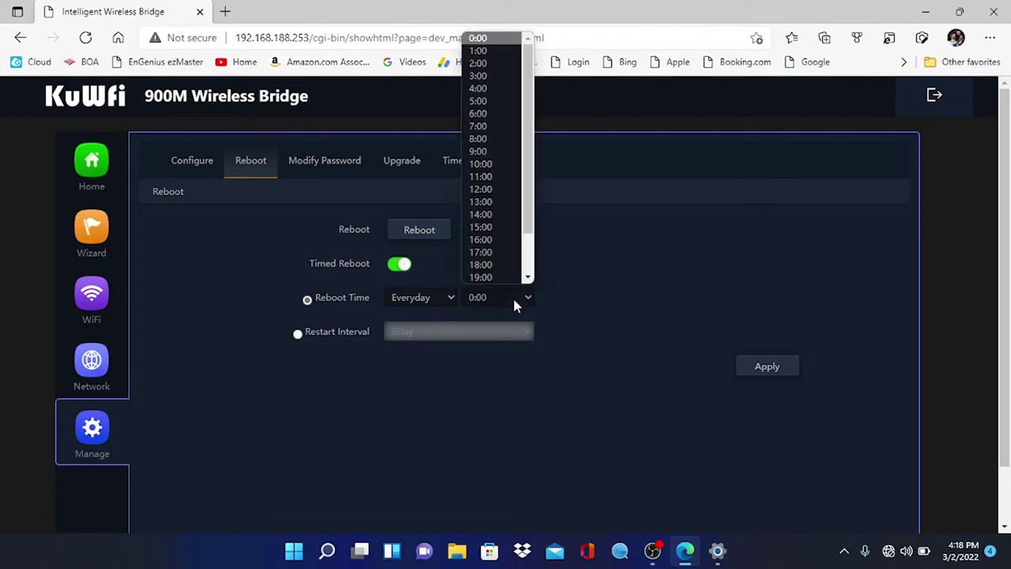
scroll(501, 253, "down", 2)
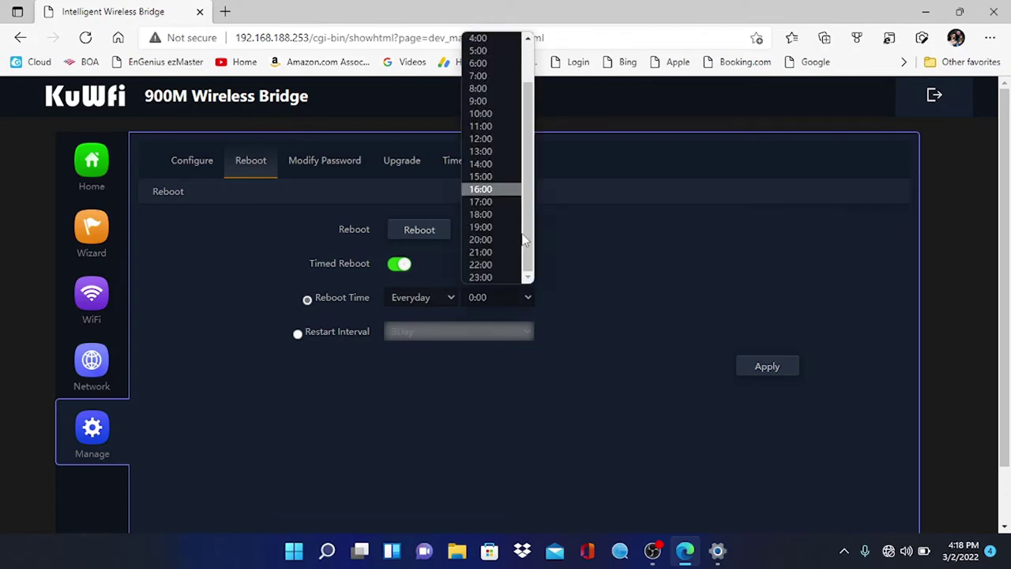
left_click(500, 275)
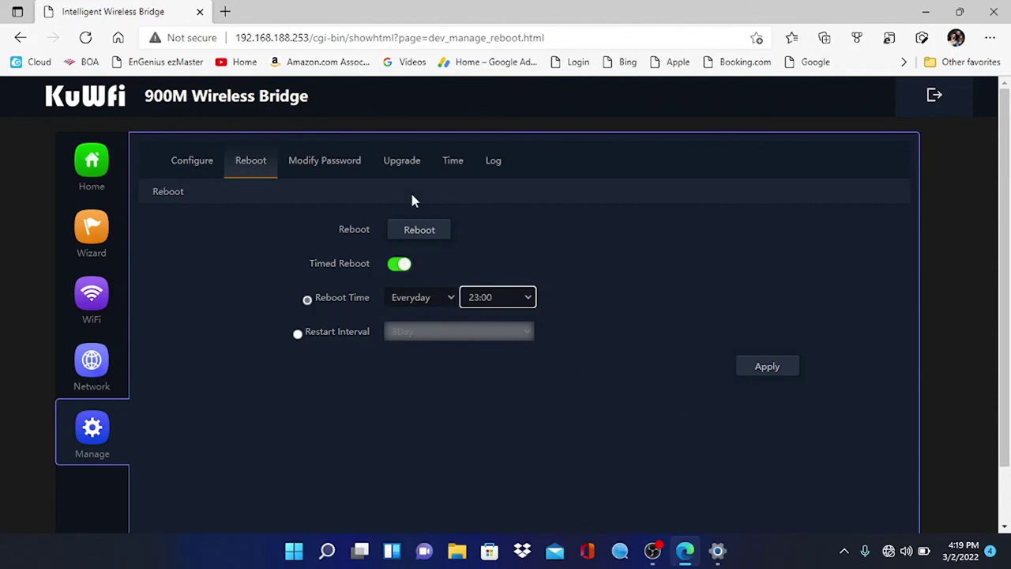
Enter the old admin password on the Modify Password page
left_click(343, 166)
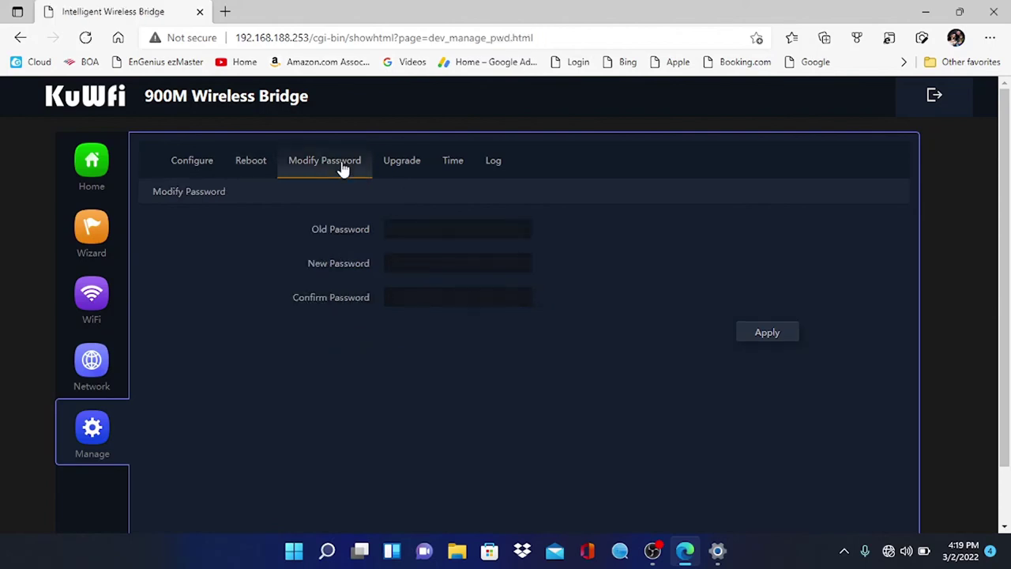
left_click(411, 230)
type("admin")
key("Tab")
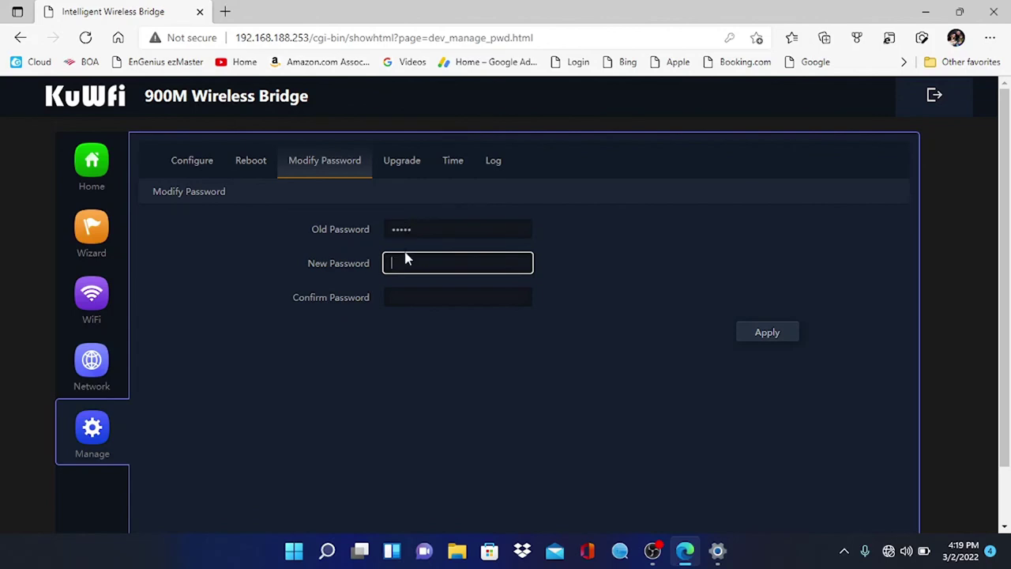